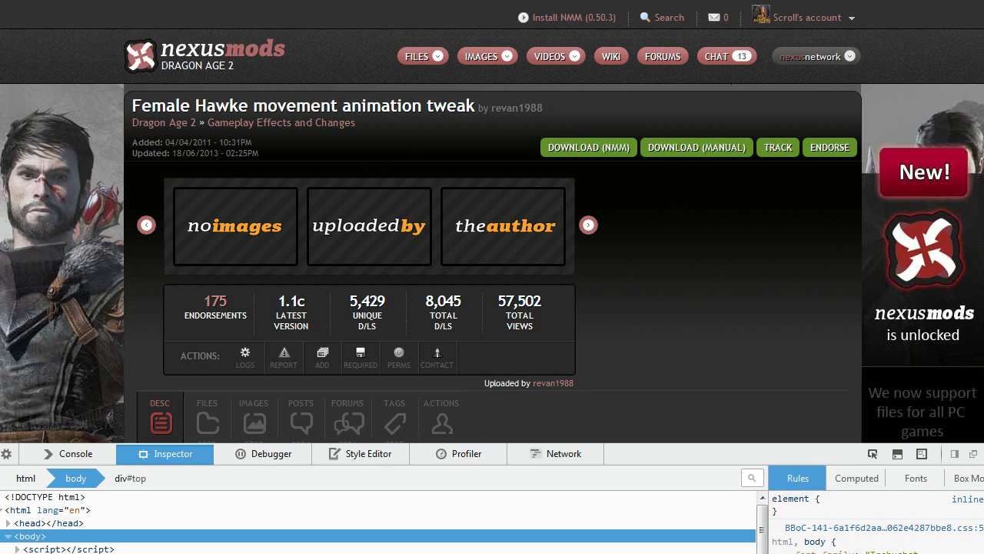
Close the developer tools and examine the mod's description, especially the Version 1.1c Joke Mod entry.
key("ctrl+shift+i")
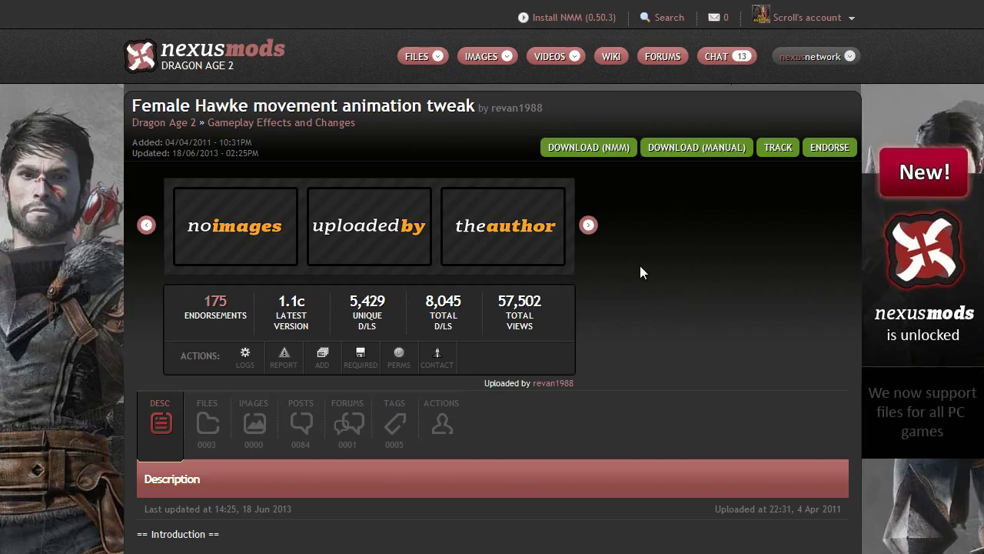
scroll(640, 272, "down", 5)
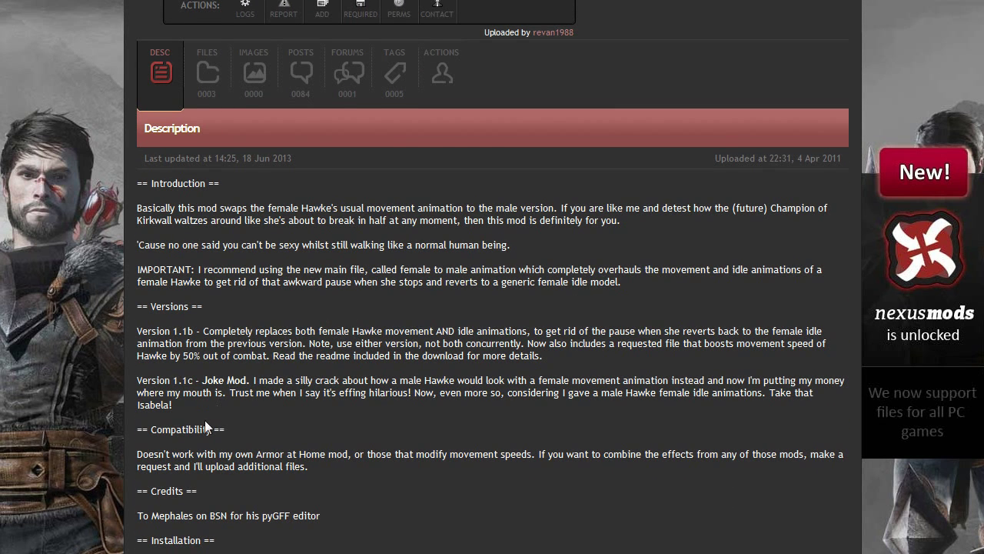
mouse_move(201, 380)
left_mouse_down()
mouse_move(248, 380)
mouse_move(207, 375)
left_mouse_up()
left_click(270, 382)
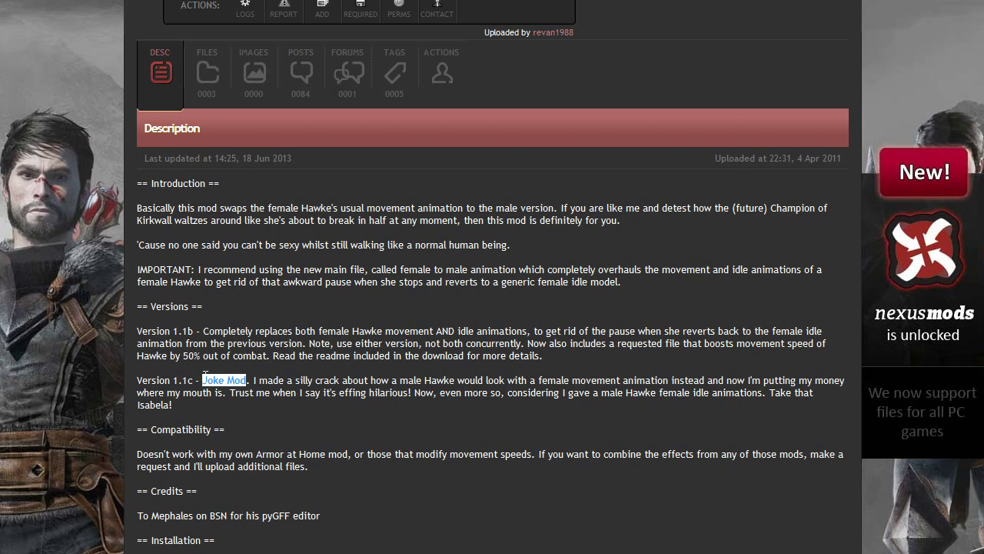
left_click(219, 387)
left_click_drag(247, 379, 202, 378)
left_click(242, 388)
Manually download the optional file Male to Female Animation from the European Union location, save the zip and dismiss the download notice.
scroll(232, 387, "up", 3)
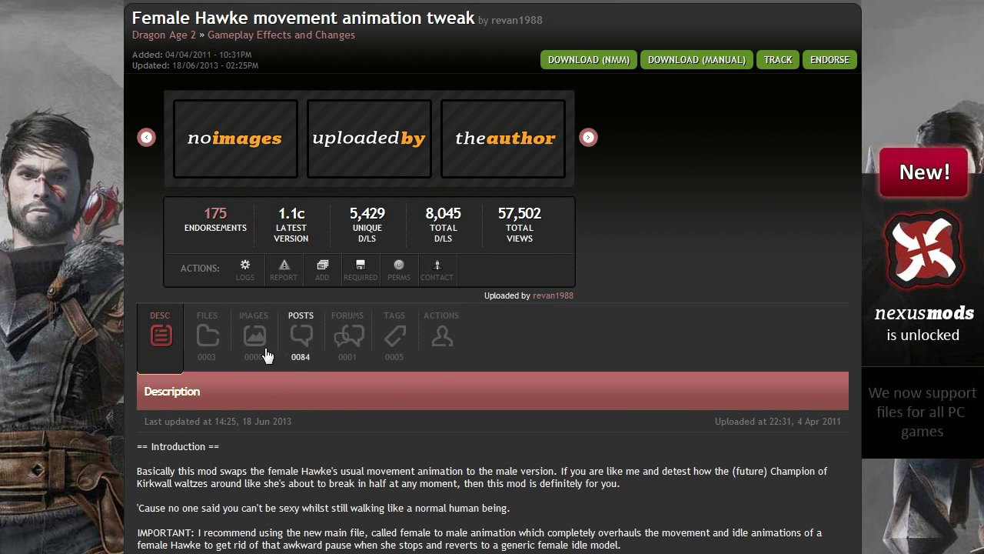
left_click(207, 337)
scroll(352, 369, "down", 3)
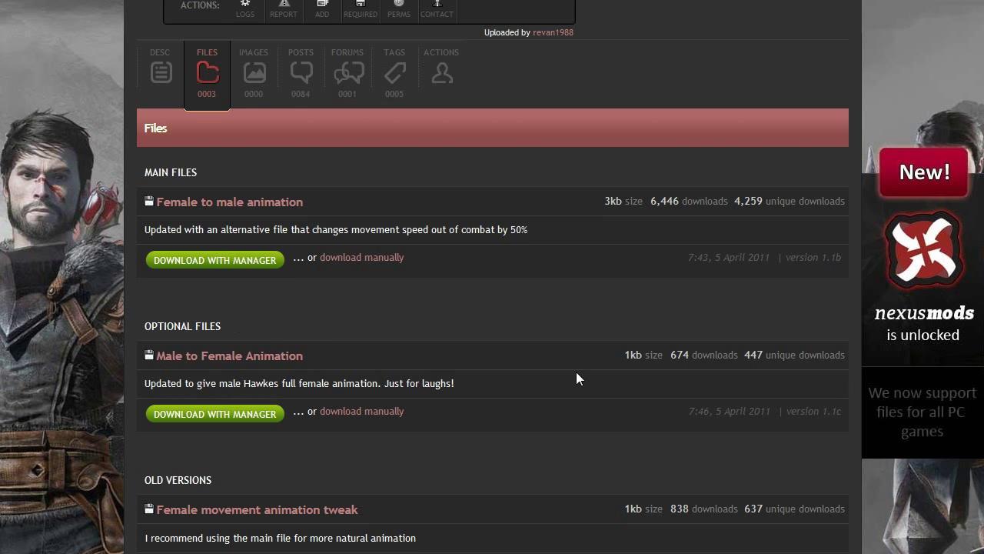
left_click(370, 412)
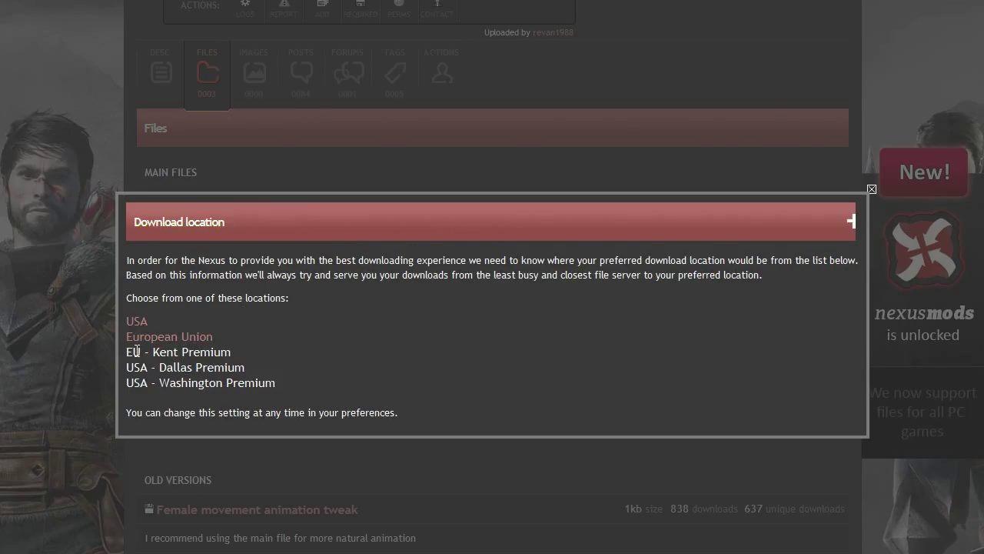
left_click(171, 339)
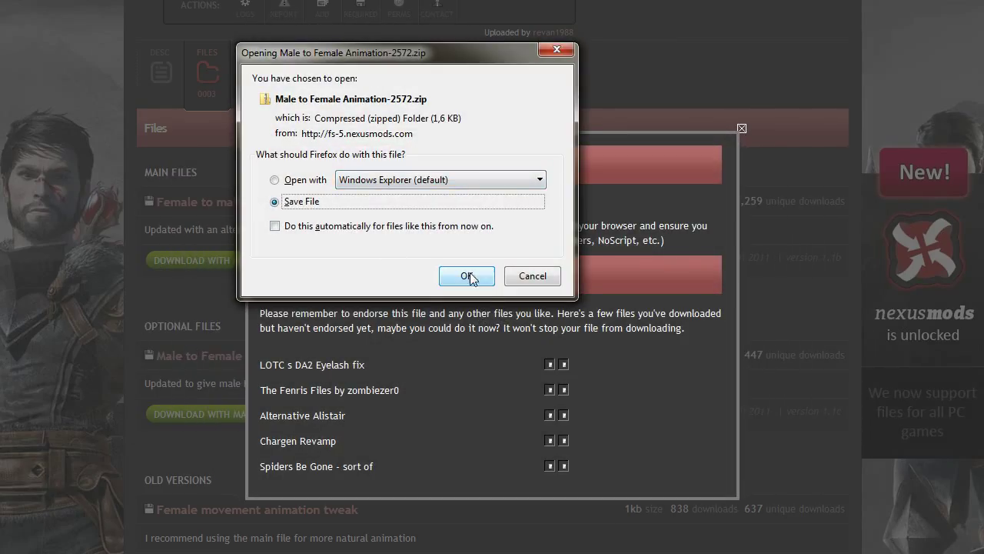
left_click(469, 275)
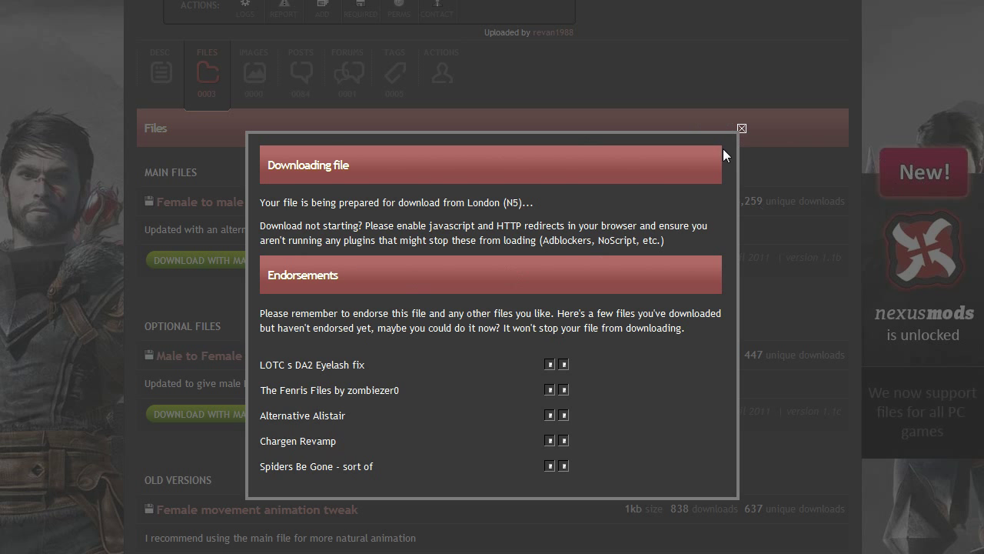
left_click(742, 130)
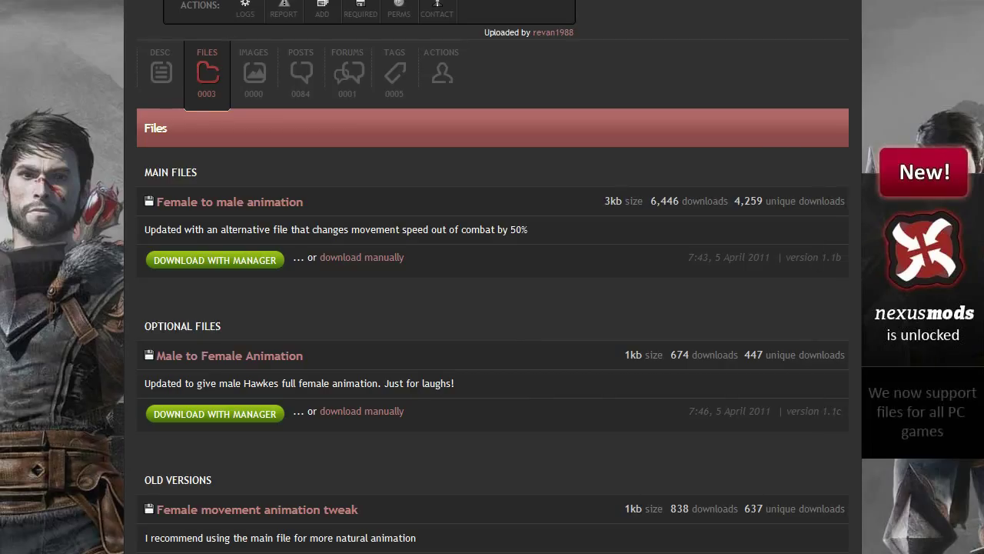
Open the downloaded Male to Female Animation-2572.zip and copy apr_base_mtf.gda from it.
mouse_move(861, 1)
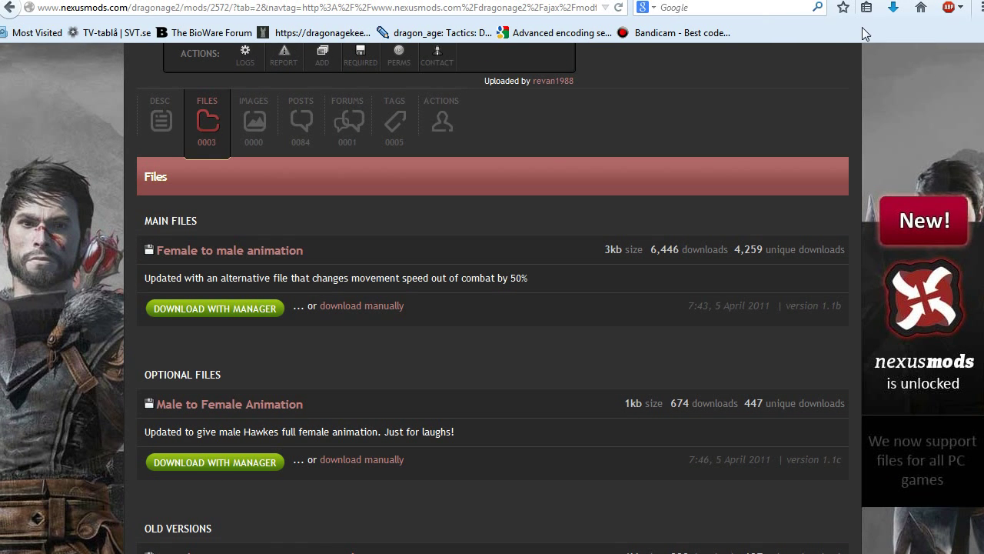
left_click(896, 10)
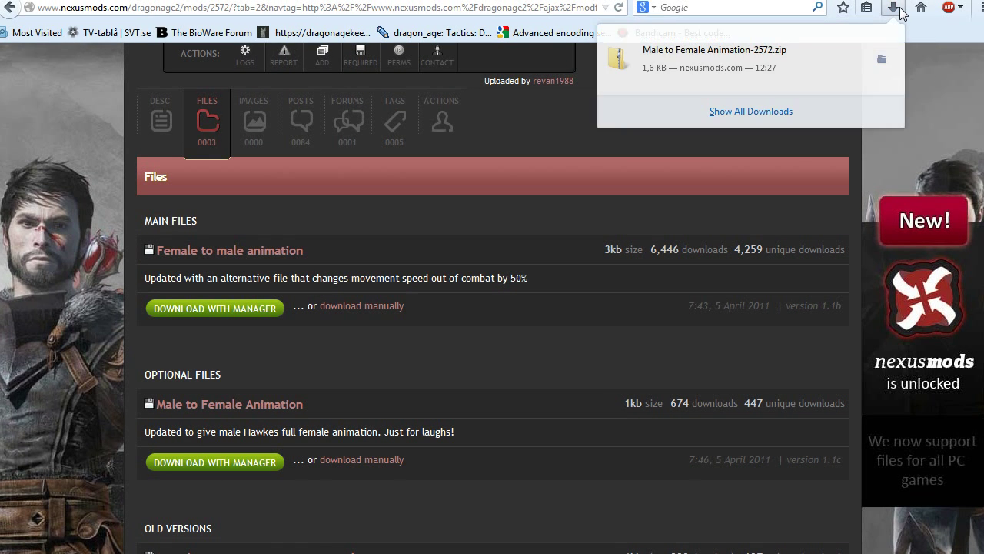
left_click(728, 54)
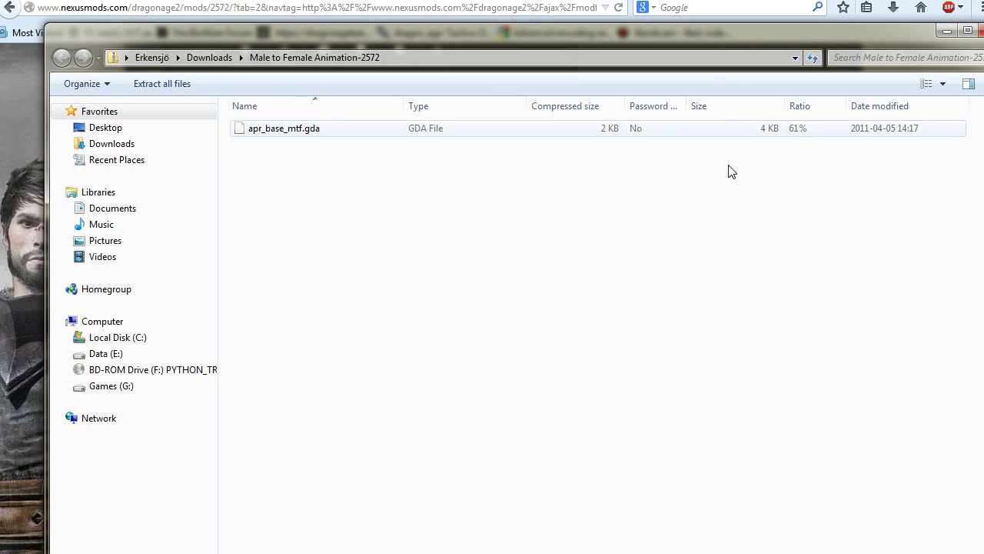
left_click(297, 132)
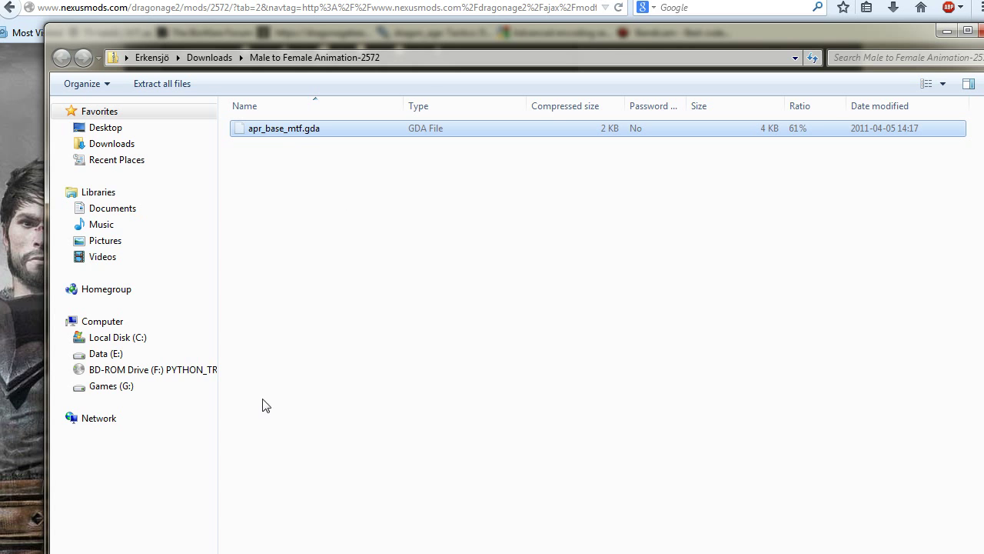
Go to the override folder under Documents, BioWare, Dragon Age 2, packages, core.
left_click(123, 210)
double_click(266, 222)
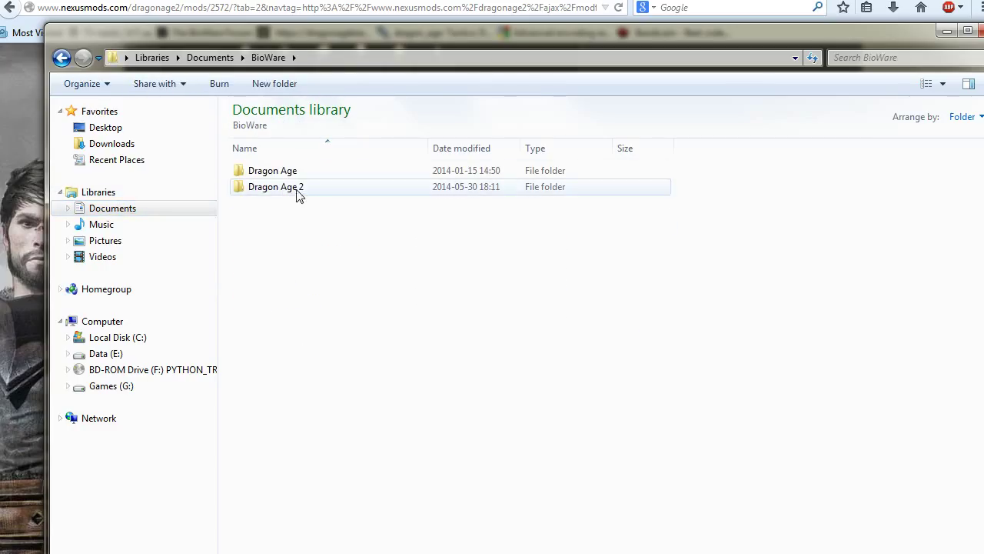
double_click(291, 190)
left_click(276, 206)
double_click(277, 205)
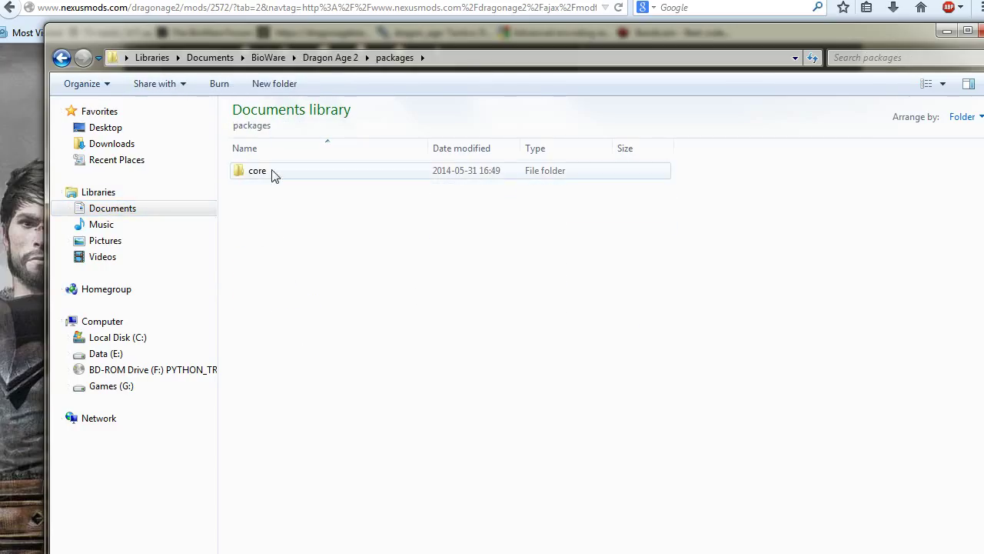
double_click(261, 170)
double_click(275, 188)
Create a folder named walk in the override folder and paste the copied mod file into it.
right_click(280, 313)
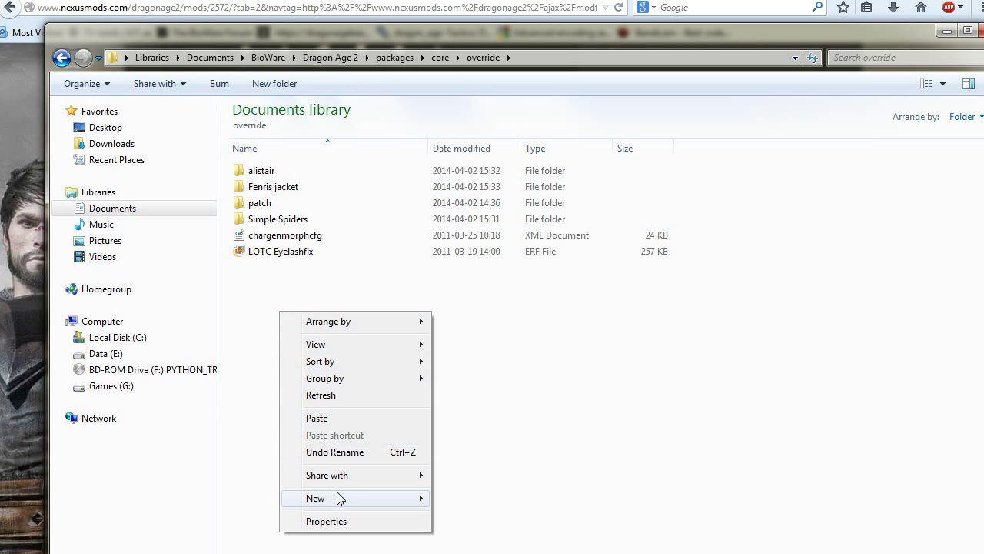
mouse_move(390, 498)
left_click(493, 307)
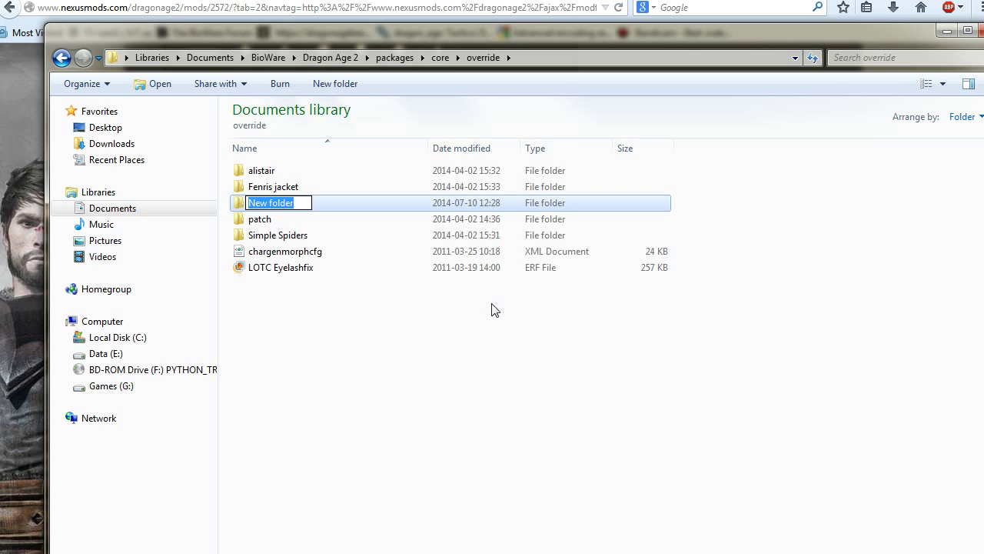
type("walk")
key("Return")
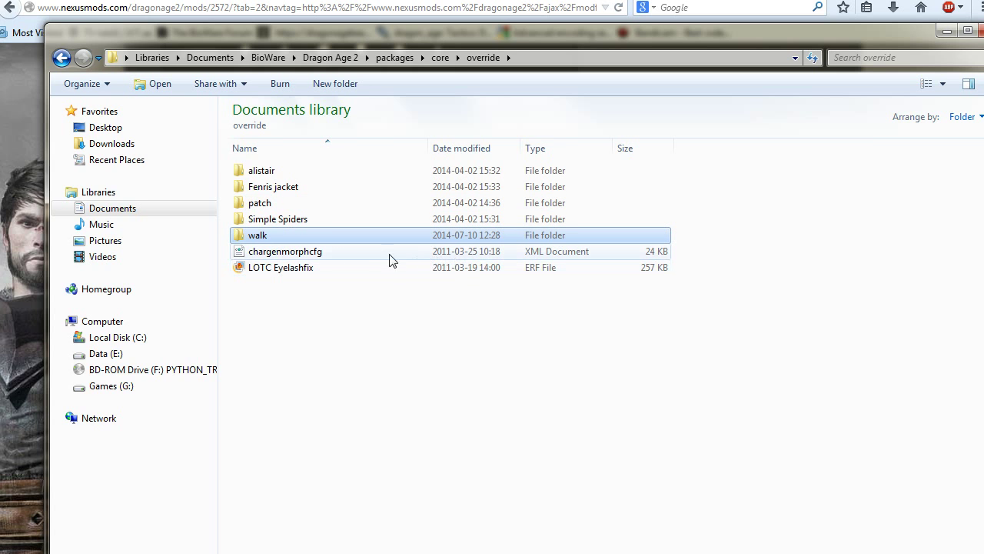
double_click(254, 236)
key("ctrl+v")
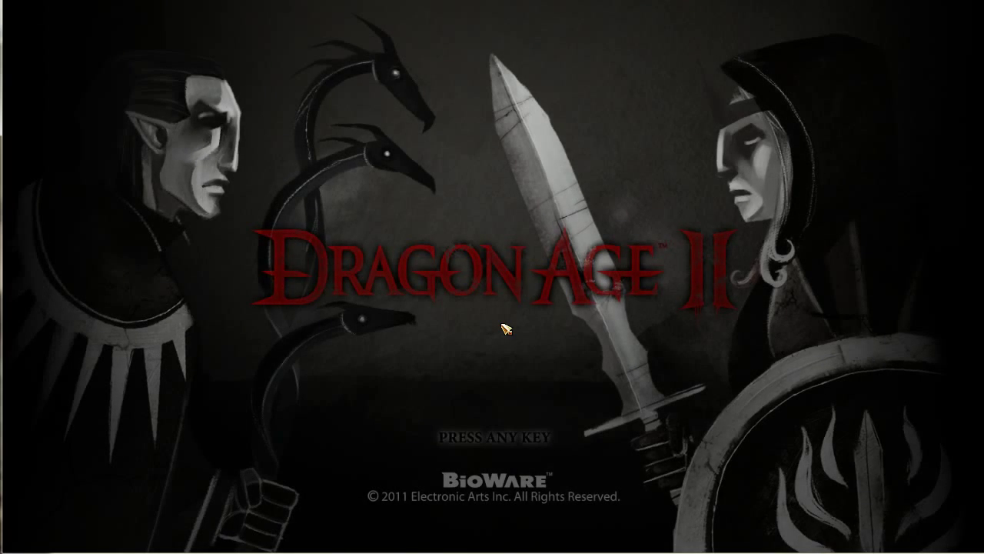
Switch to Dragon Age II, resume the saved game and move Hawke through the doorway into the main hall.
left_click(503, 328)
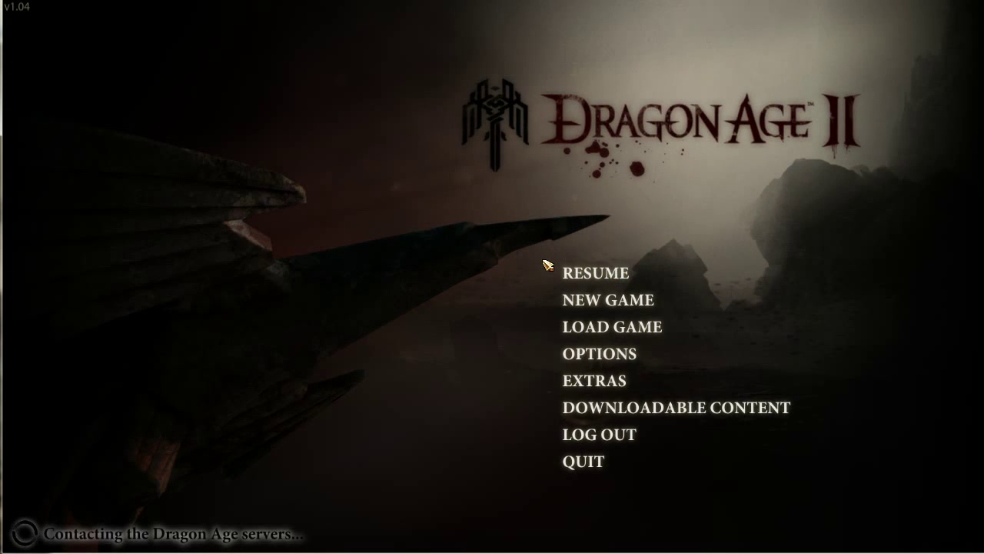
left_click(639, 274)
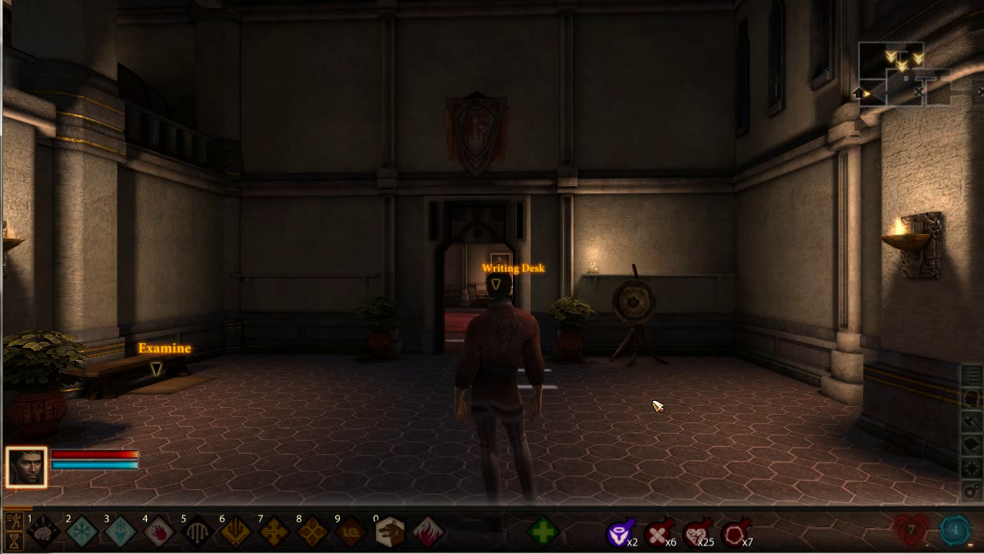
mouse_move(652, 413)
left_mouse_down()
mouse_move(261, 413)
mouse_move(692, 413)
mouse_move(650, 411)
left_mouse_up()
key("w")
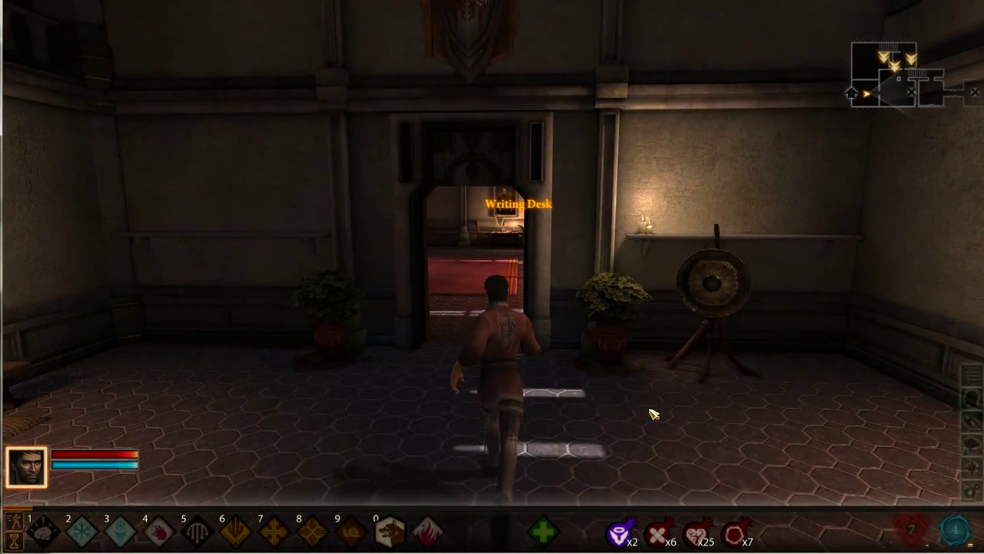
key("w")
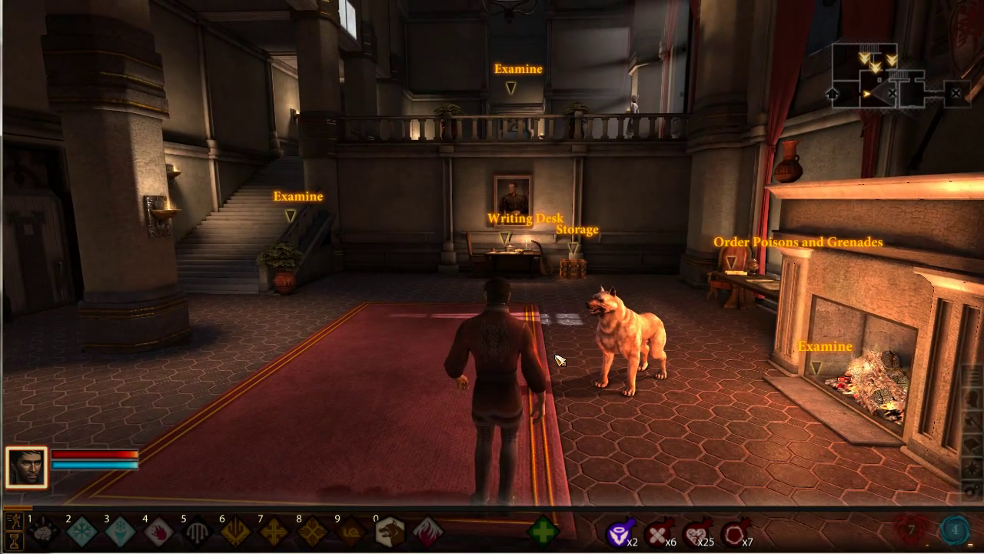
View Hawke from the front, then walk him back to the entrance hall near the Leave Home door.
left_click_drag(561, 361, 168, 361)
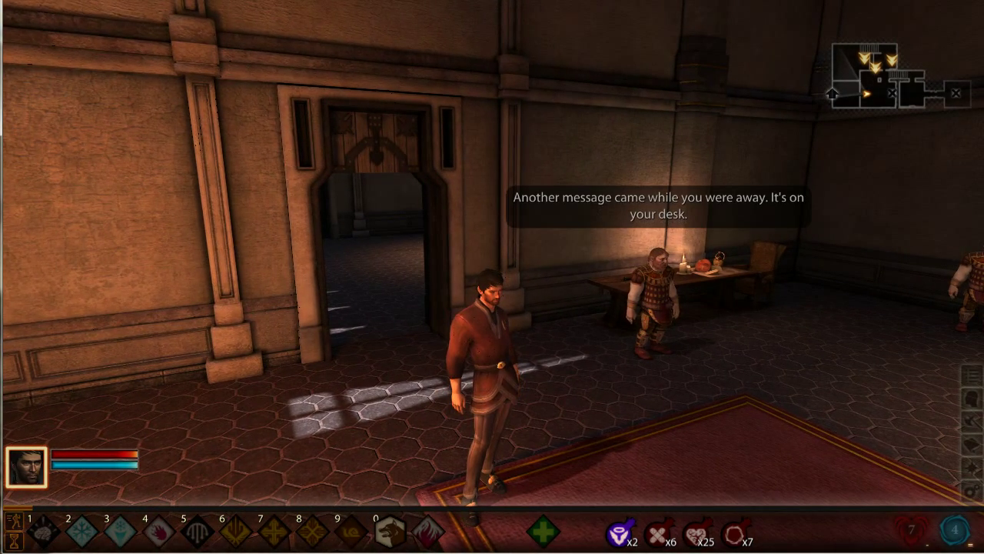
left_click_drag(493, 360, 469, 361)
key("w")
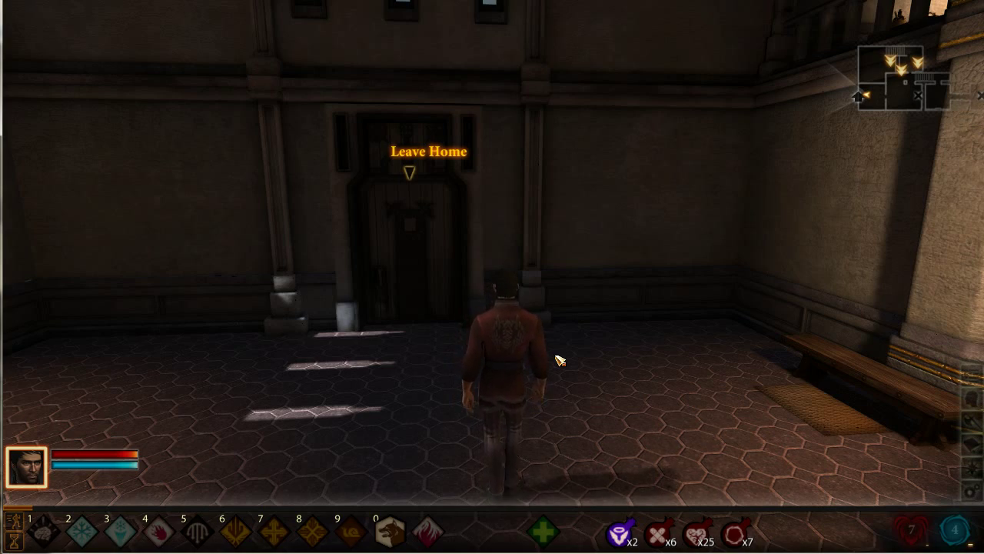
Turn Hawke around and walk him from the entrance hall along the red carpet to examine the new walking animation.
left_click_drag(615, 352, 200, 352)
key("w")
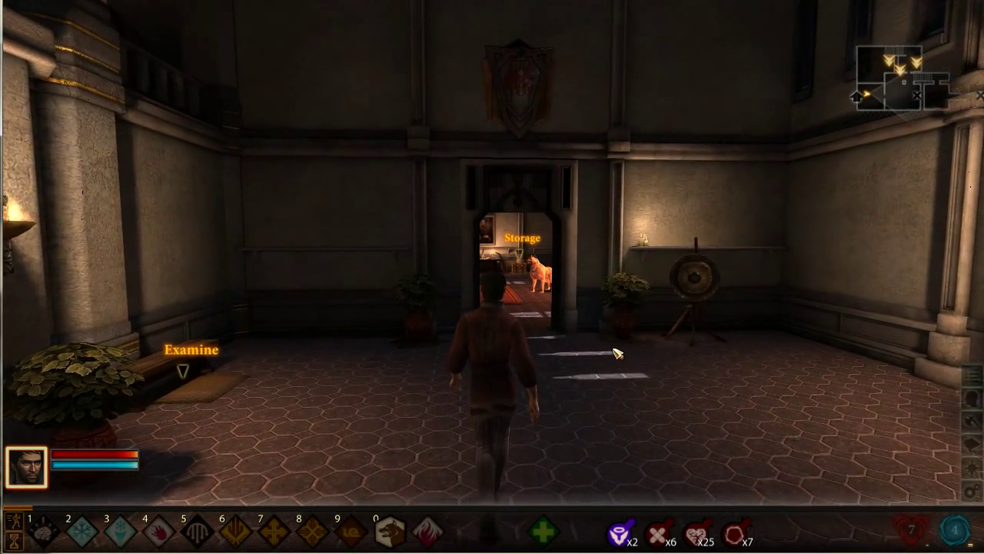
mouse_move(577, 393)
left_mouse_down()
mouse_move(624, 393)
mouse_move(571, 388)
left_mouse_up()
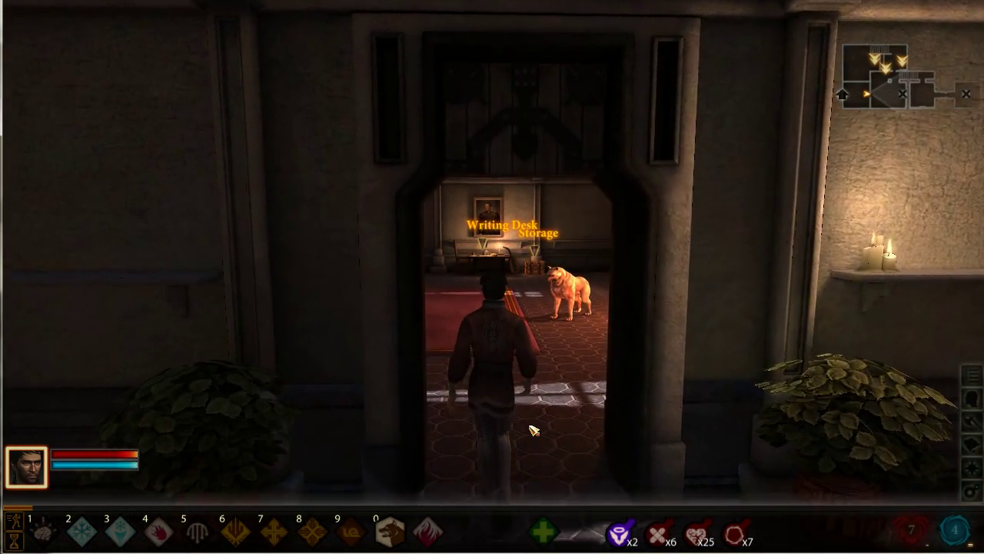
key("w")
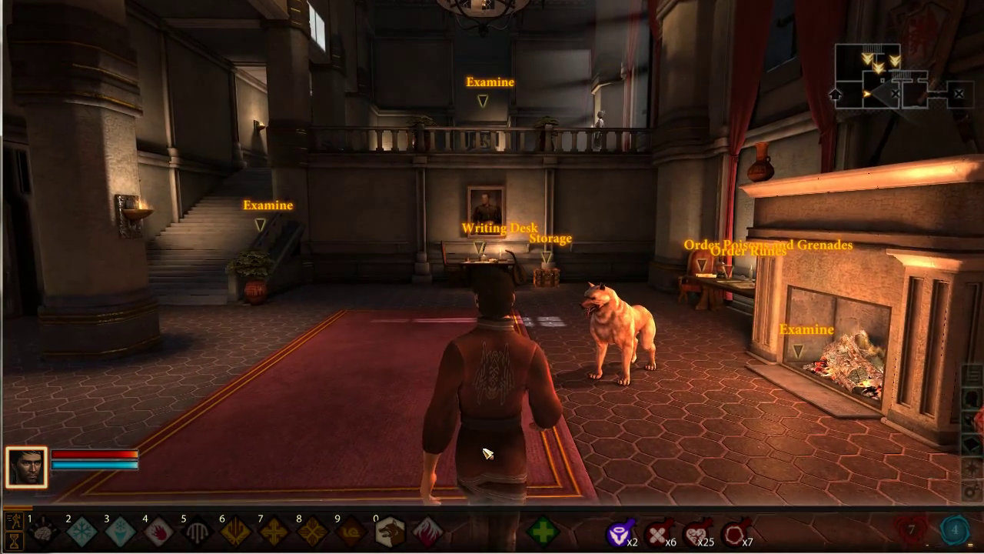
key("w")
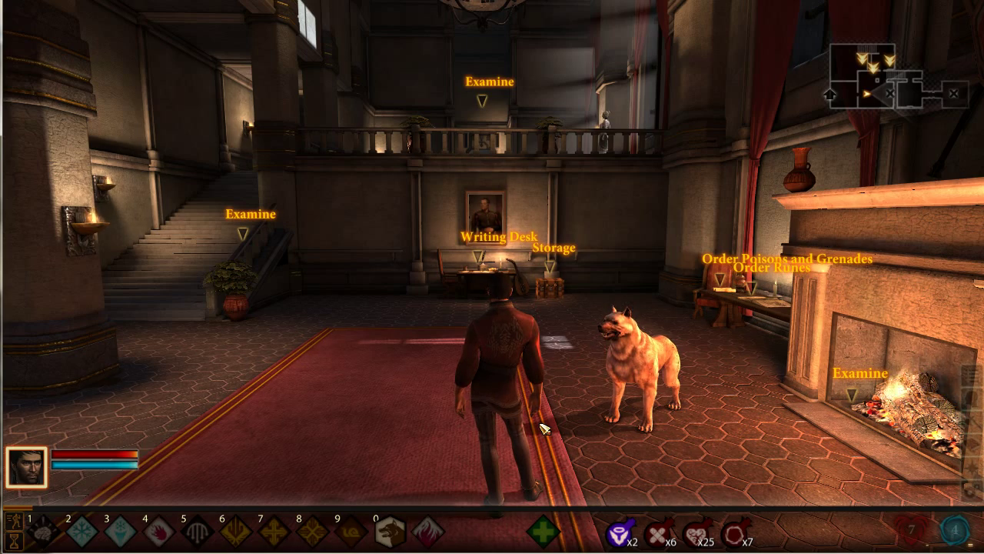
key("w")
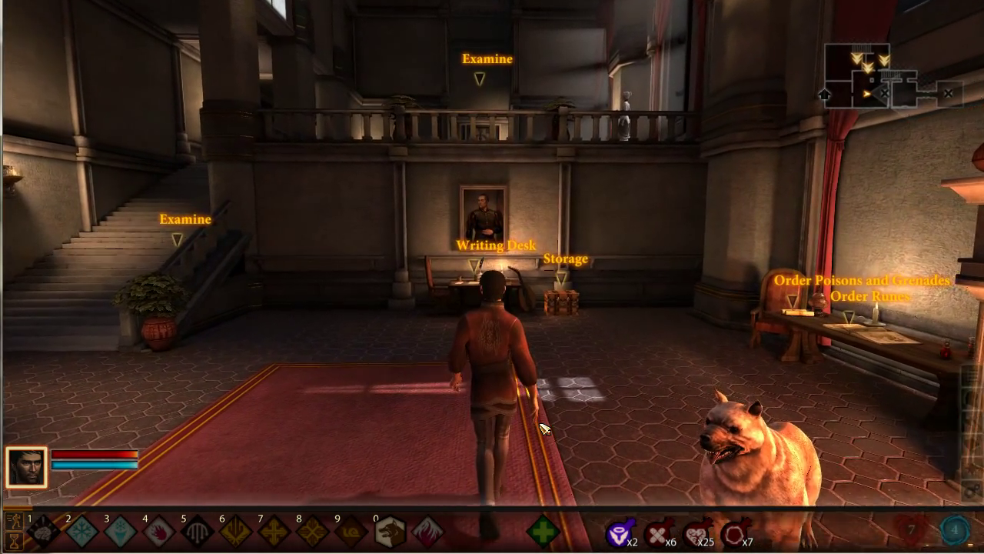
key("w")
Examine Hawke's idle pose from the front, walk him back toward the home's exit and pause the game.
right_click(562, 390)
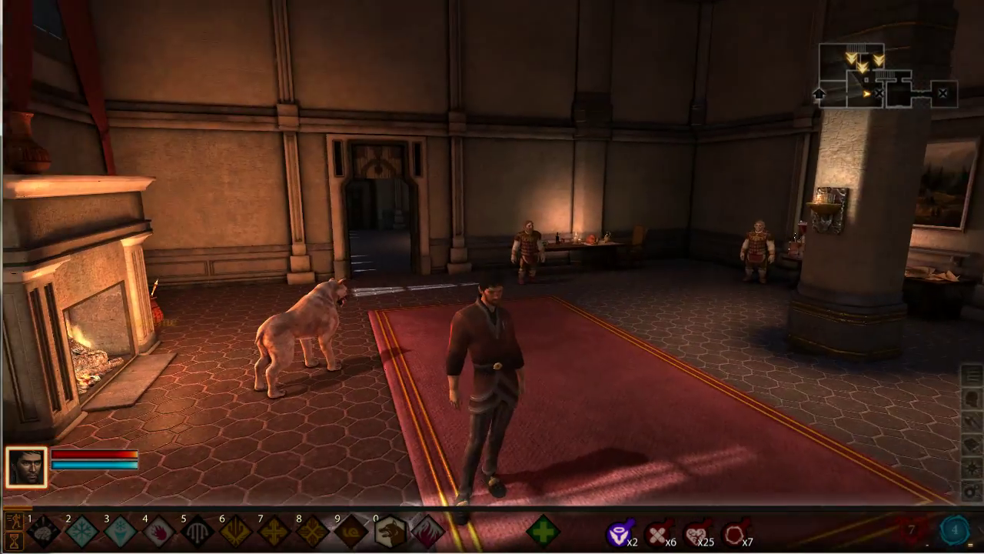
key("w")
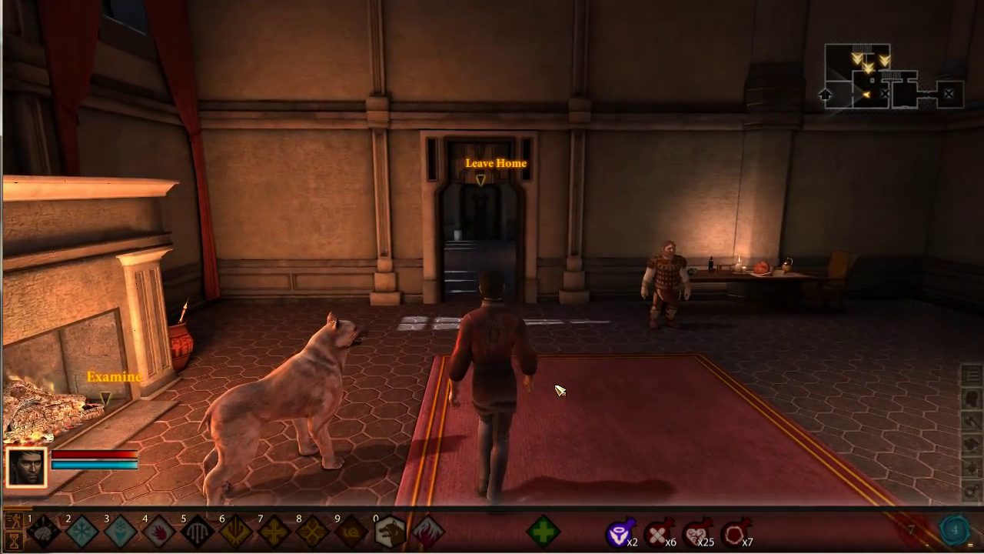
key("w")
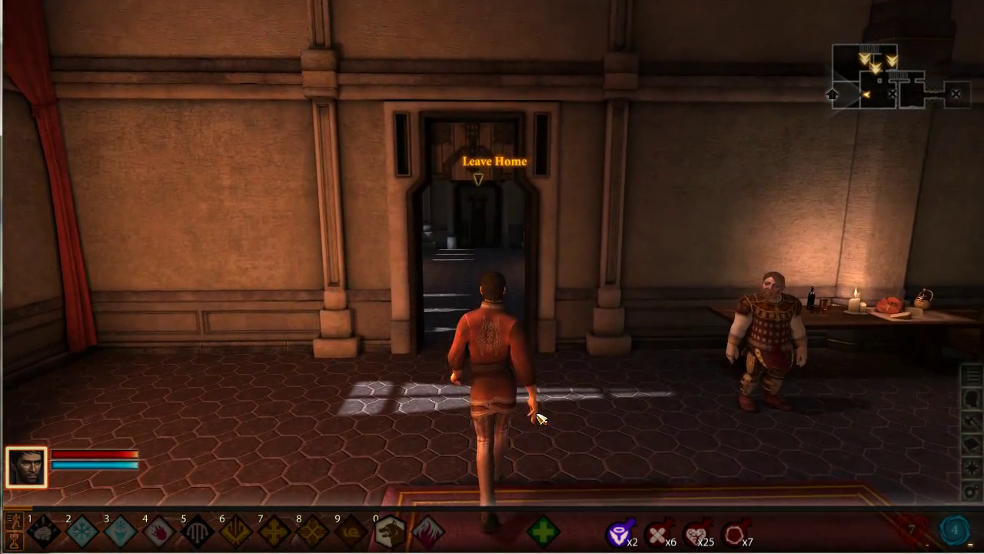
key("w")
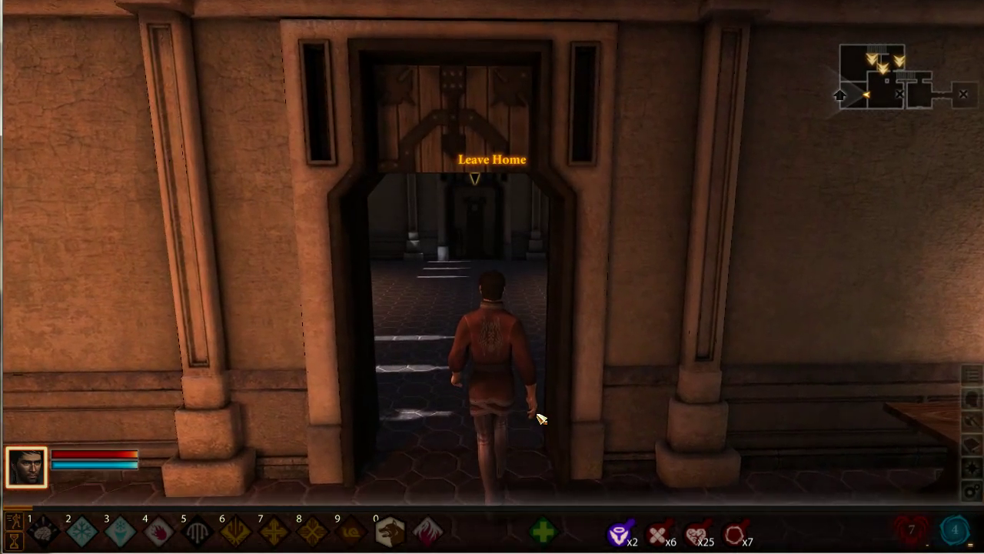
key("w")
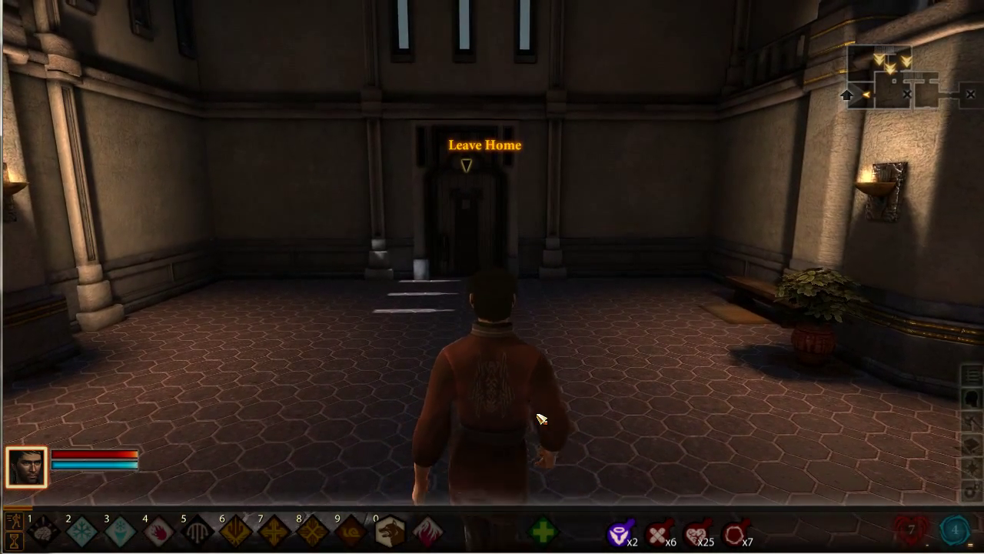
key("w")
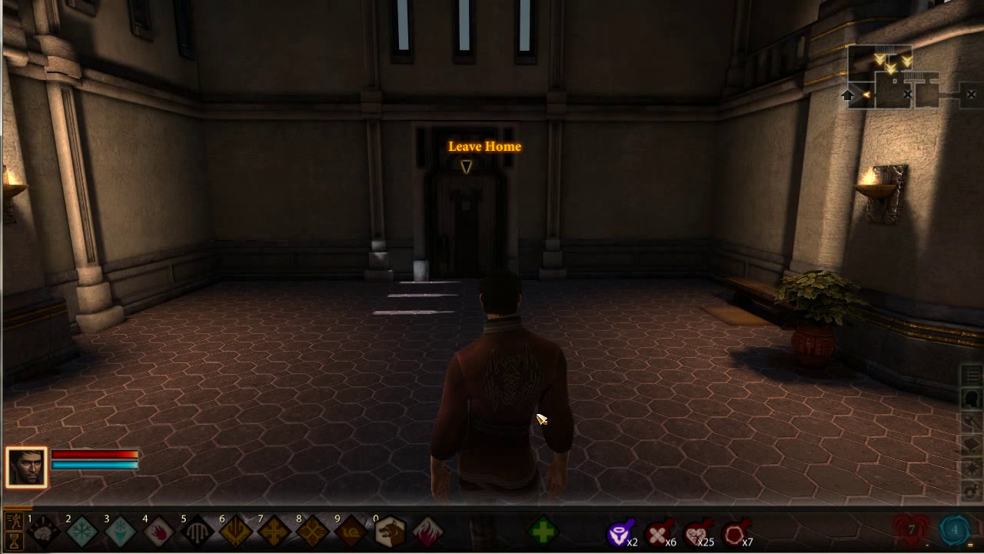
key("Escape")
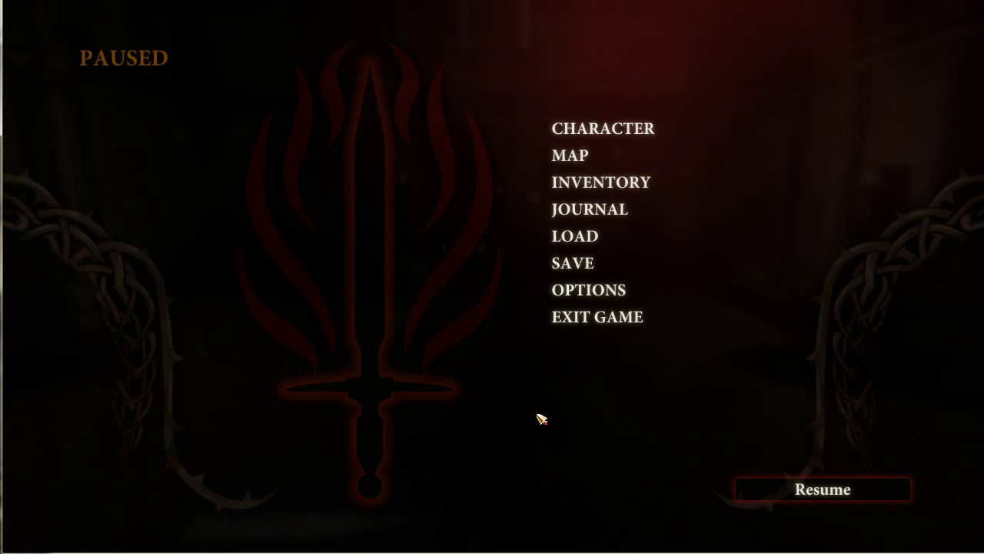